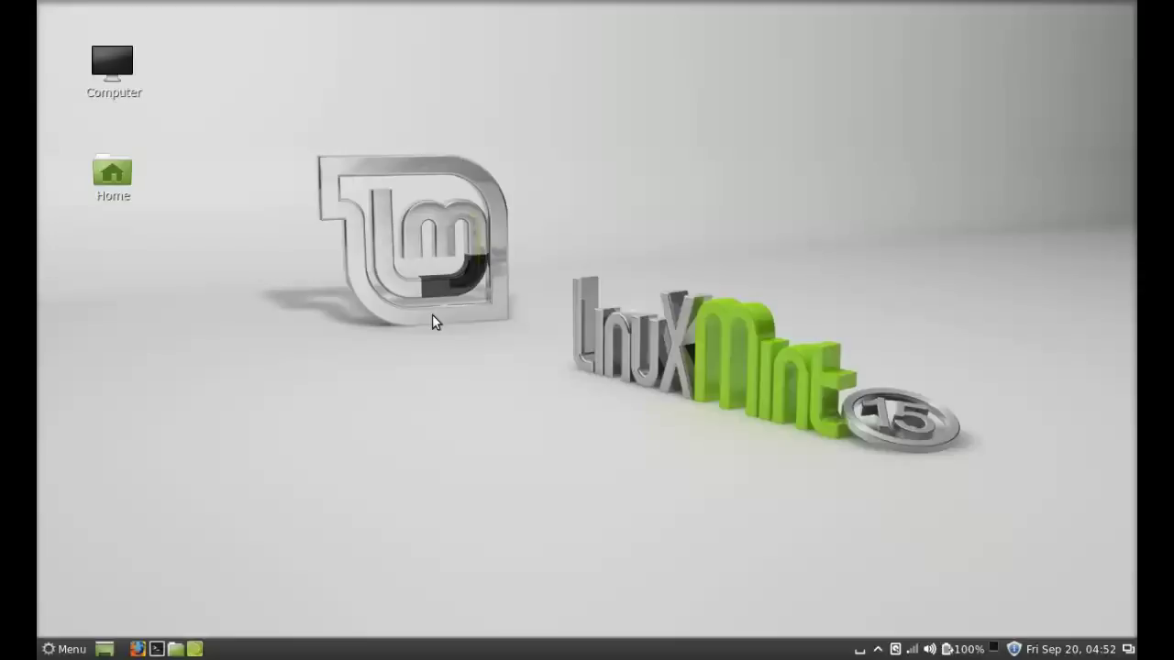
Open the Applets page of System Settings and look through the installed applets.
{"action": "left_click", "coordinate": [60, 648]}
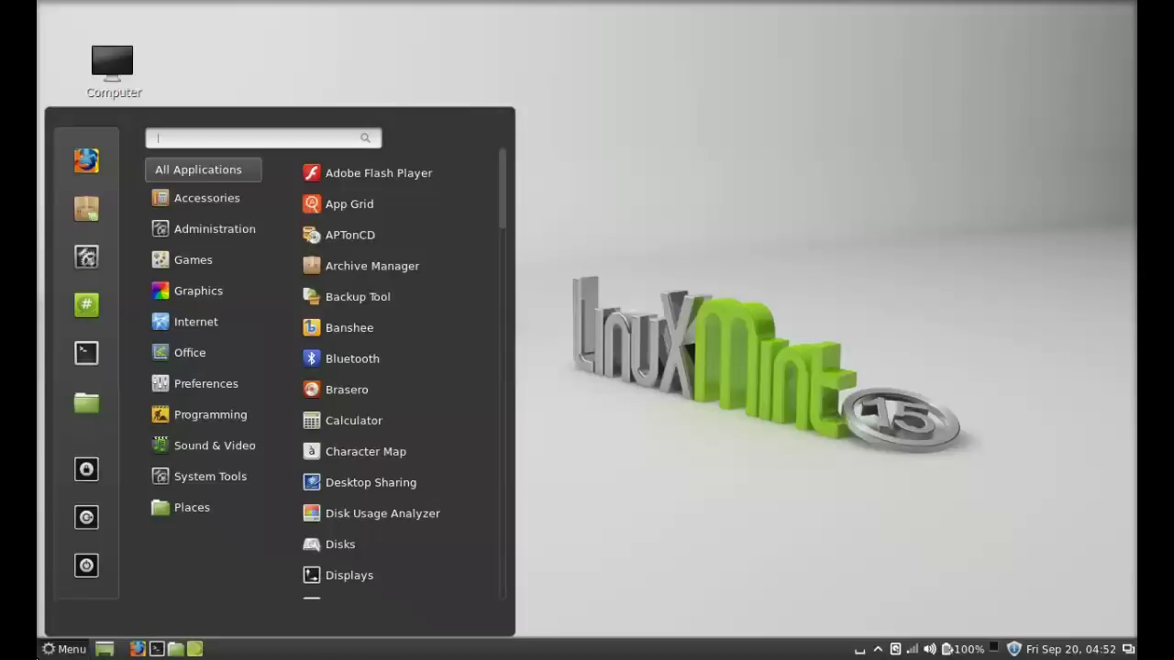
{"action": "mouse_move", "coordinate": [189, 478]}
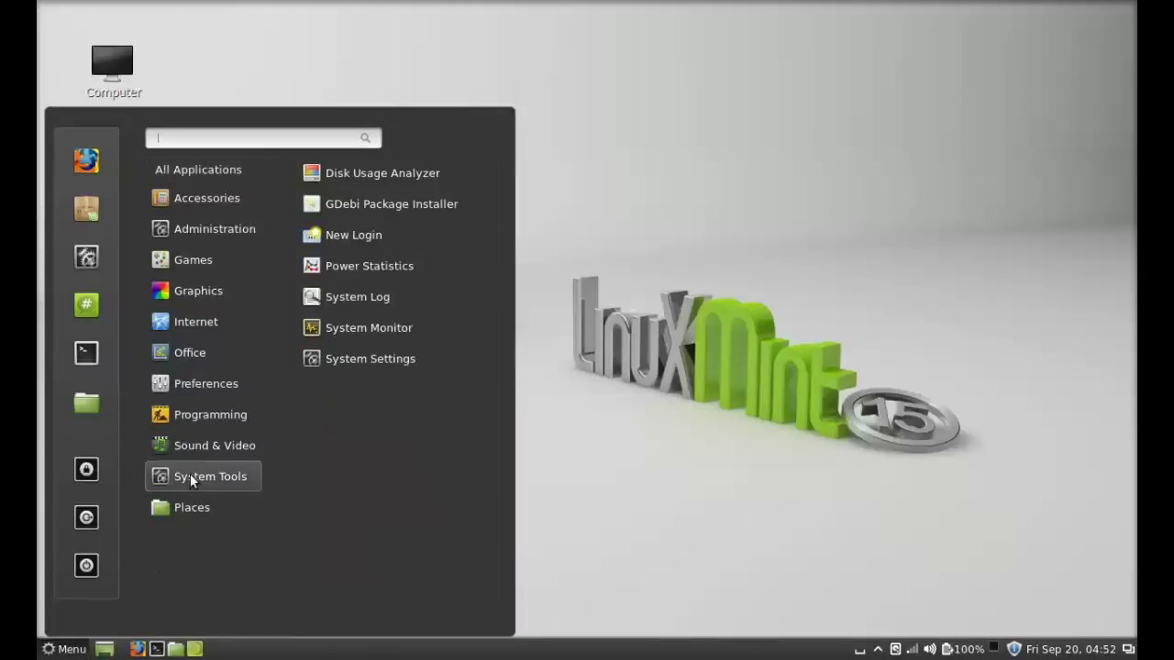
{"action": "left_click", "coordinate": [419, 359]}
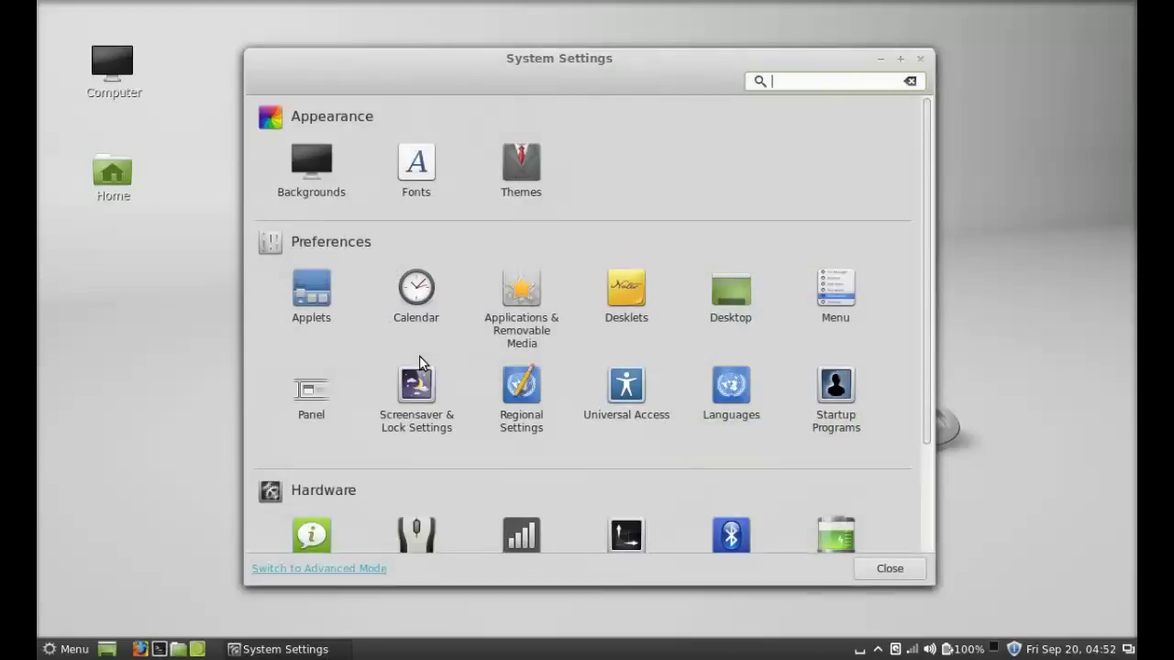
{"action": "left_click", "coordinate": [313, 296]}
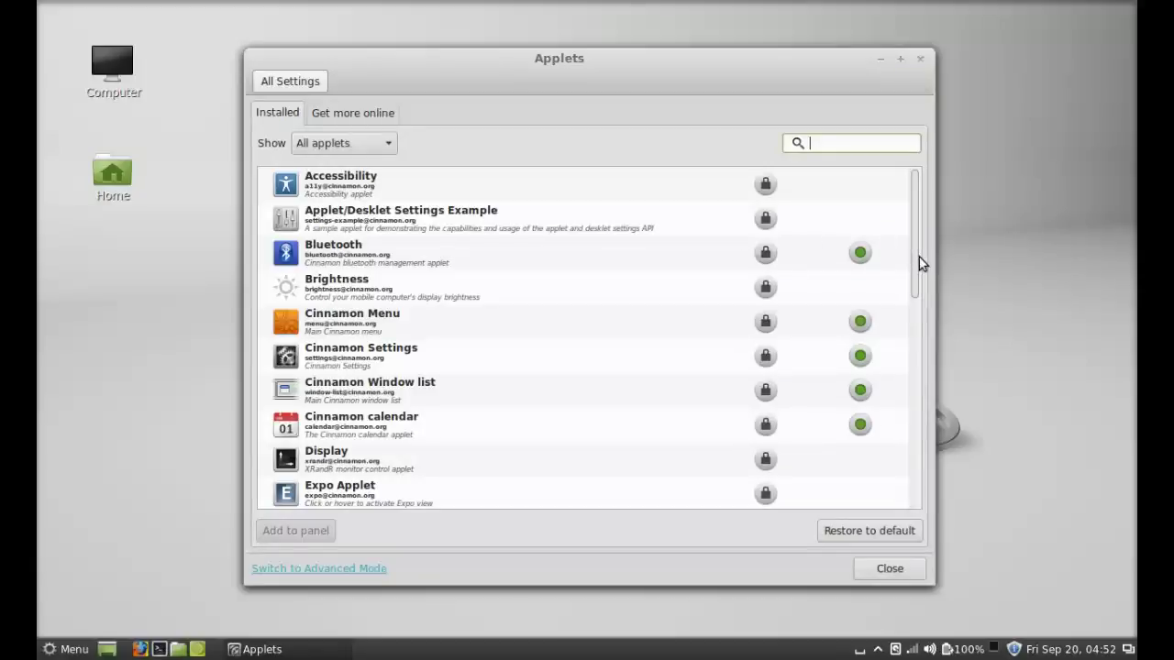
{"action": "left_click_drag", "start_coordinate": [917, 255], "coordinate": [915, 159]}
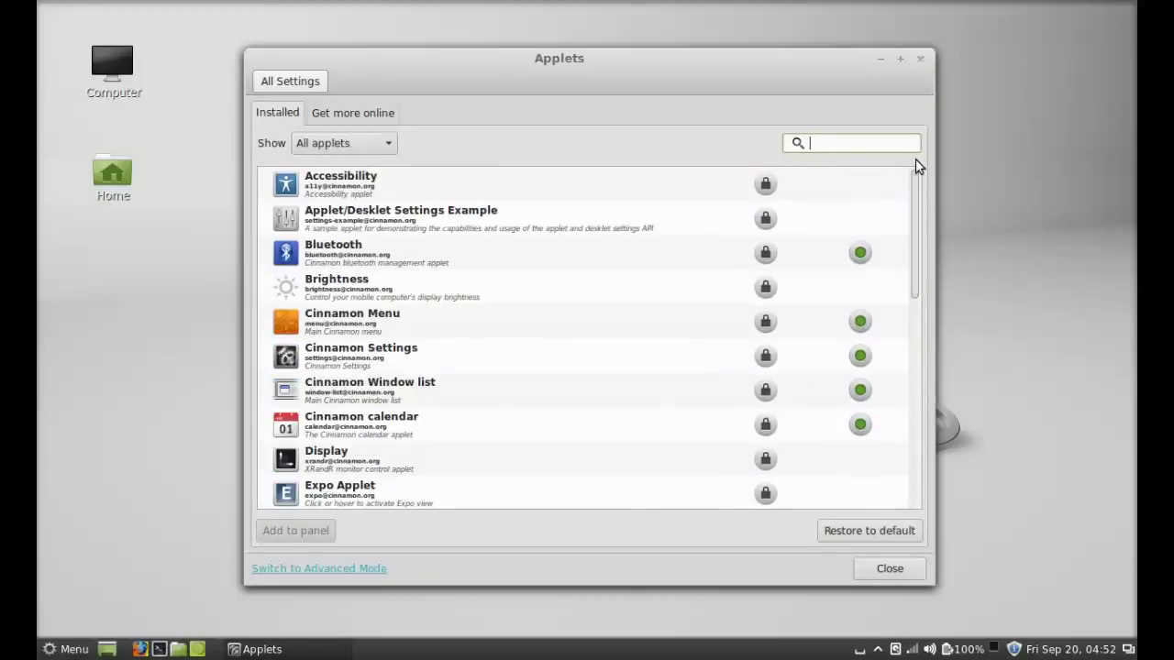
Install the Weather applet (weather@mockturtl) from the applets available online.
{"action": "left_click", "coordinate": [334, 108]}
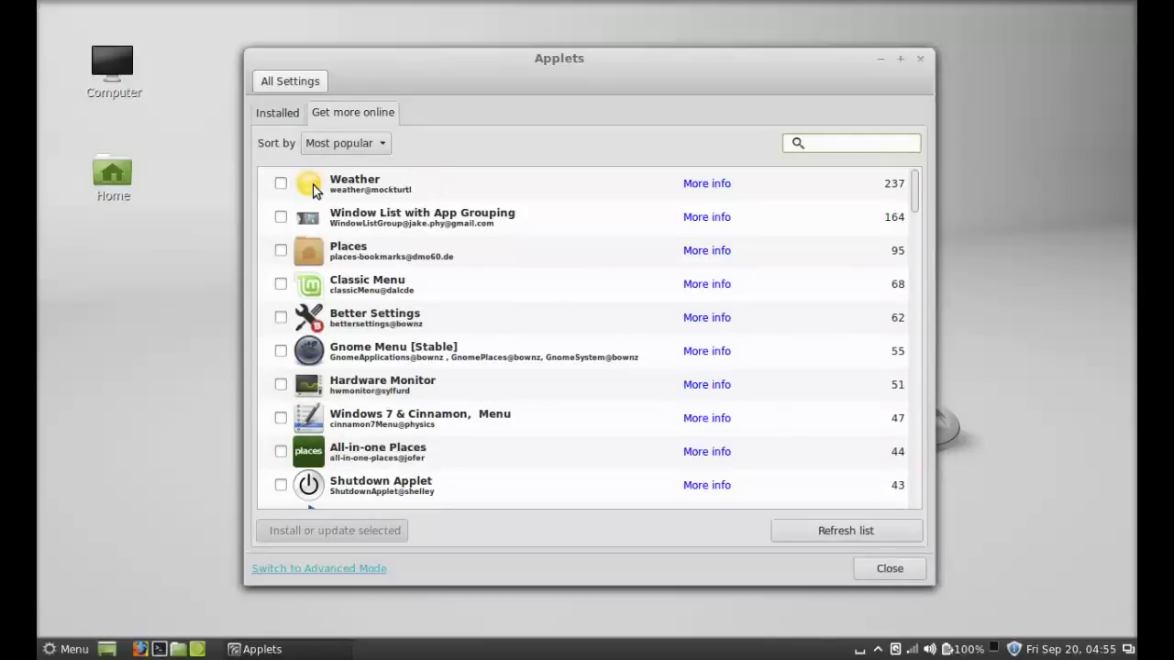
{"action": "left_click", "coordinate": [281, 183]}
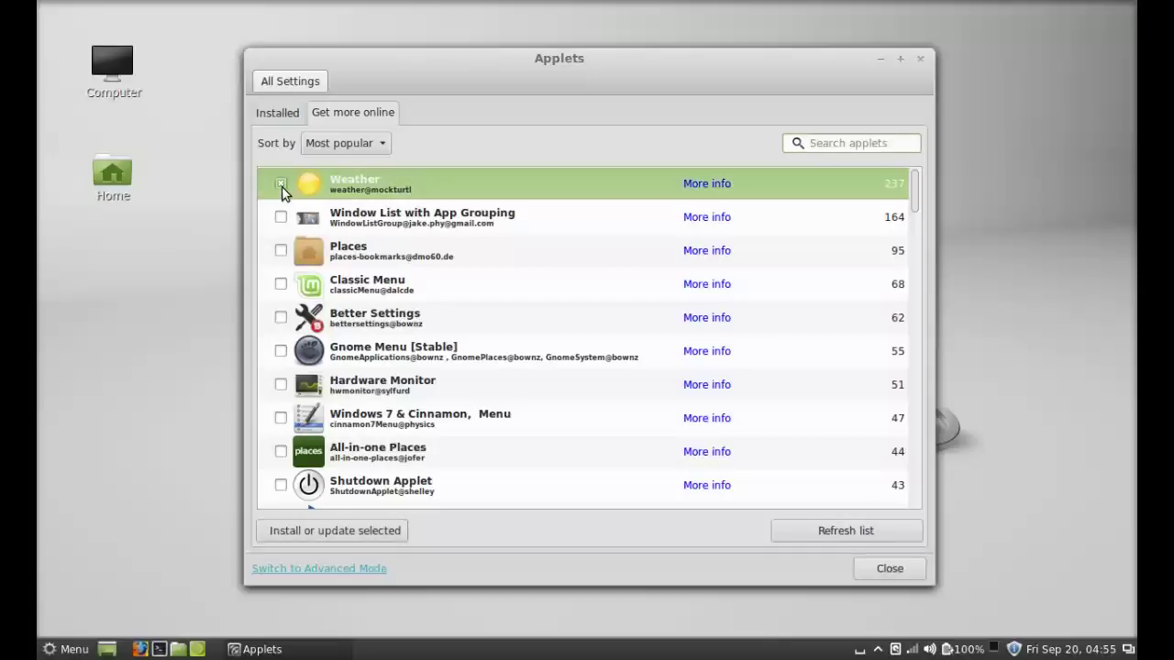
{"action": "left_click", "coordinate": [368, 533]}
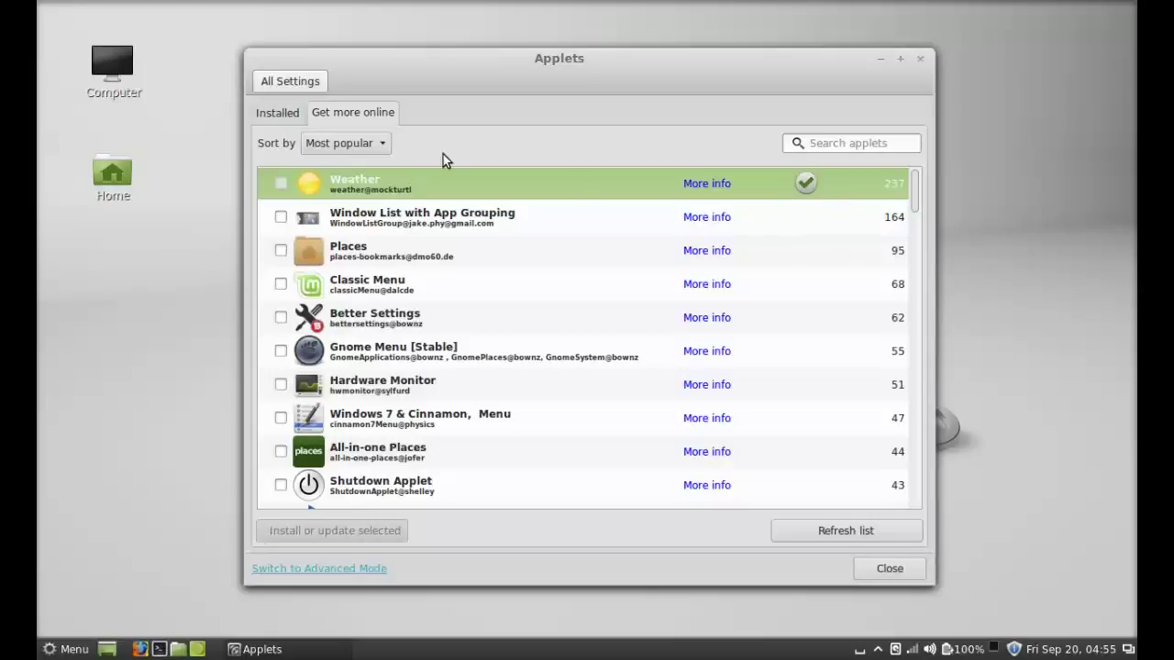
Add the installed Weather applet to the panel and check its weather popup.
{"action": "left_click", "coordinate": [284, 114]}
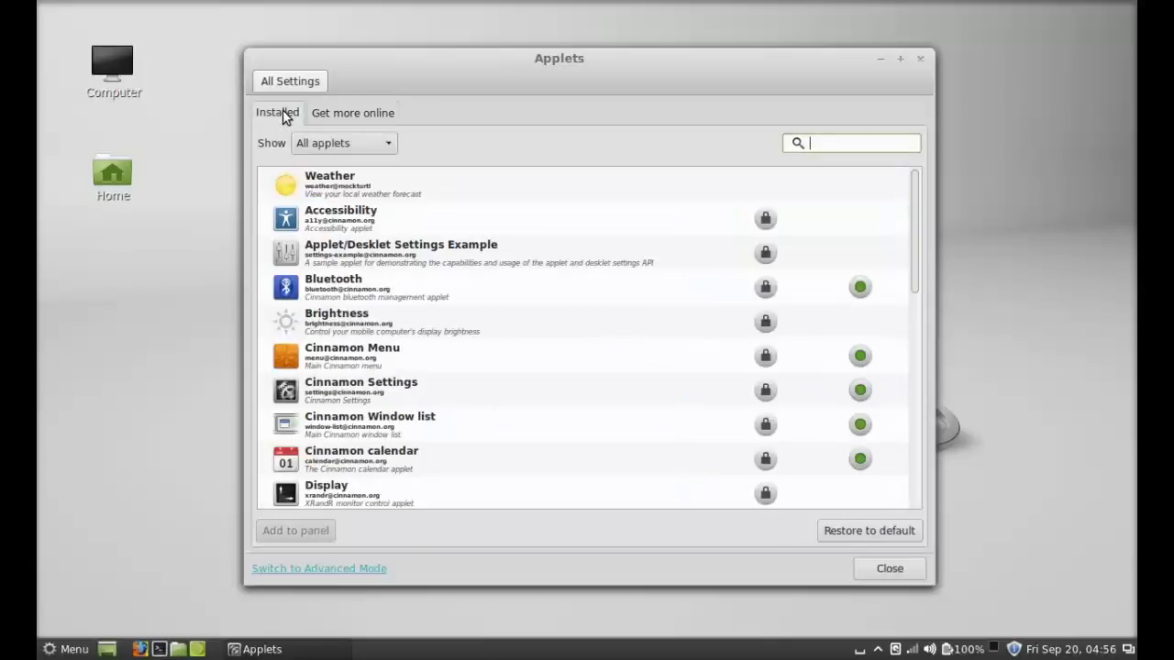
{"action": "left_click", "coordinate": [525, 184]}
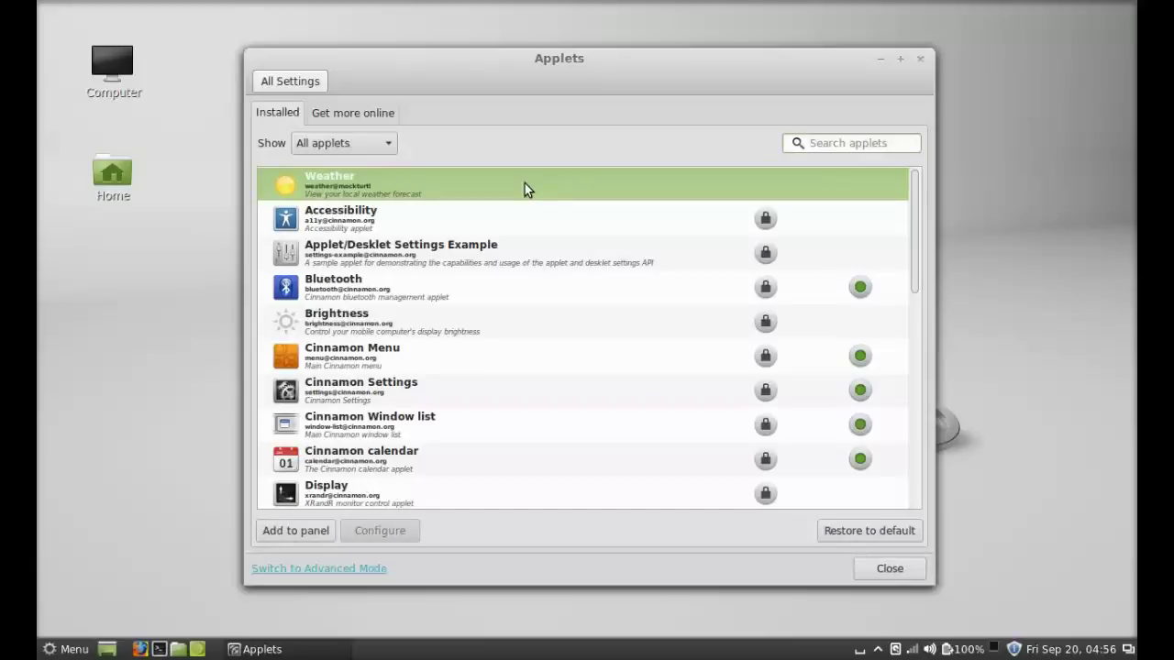
{"action": "right_click", "coordinate": [525, 189]}
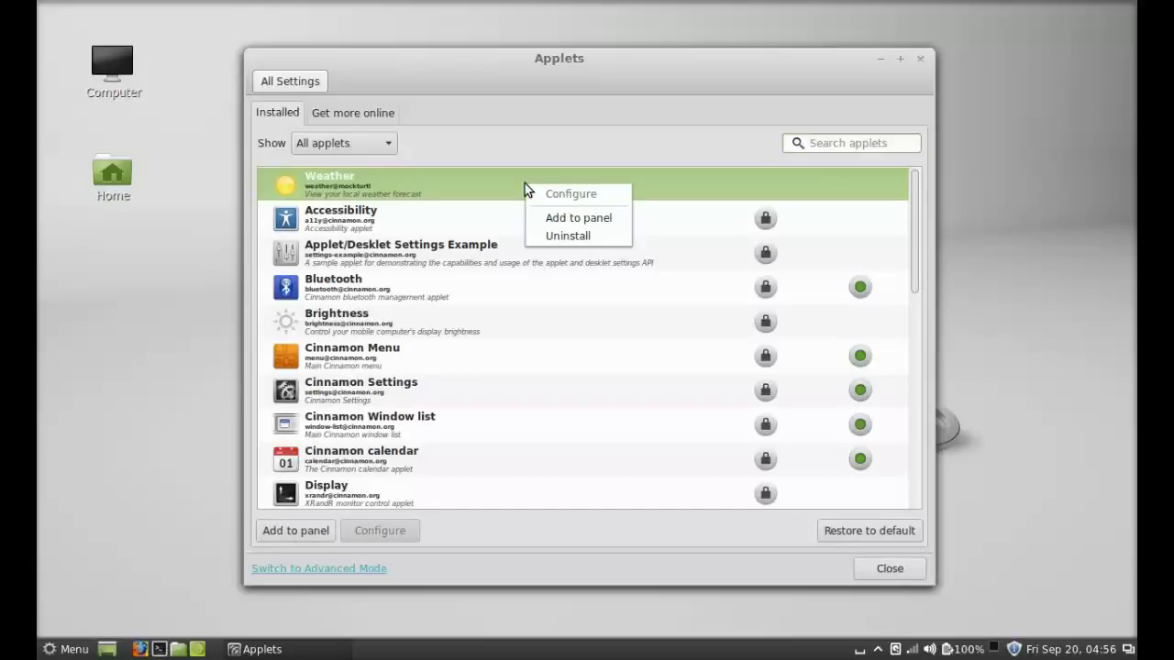
{"action": "left_click", "coordinate": [578, 220]}
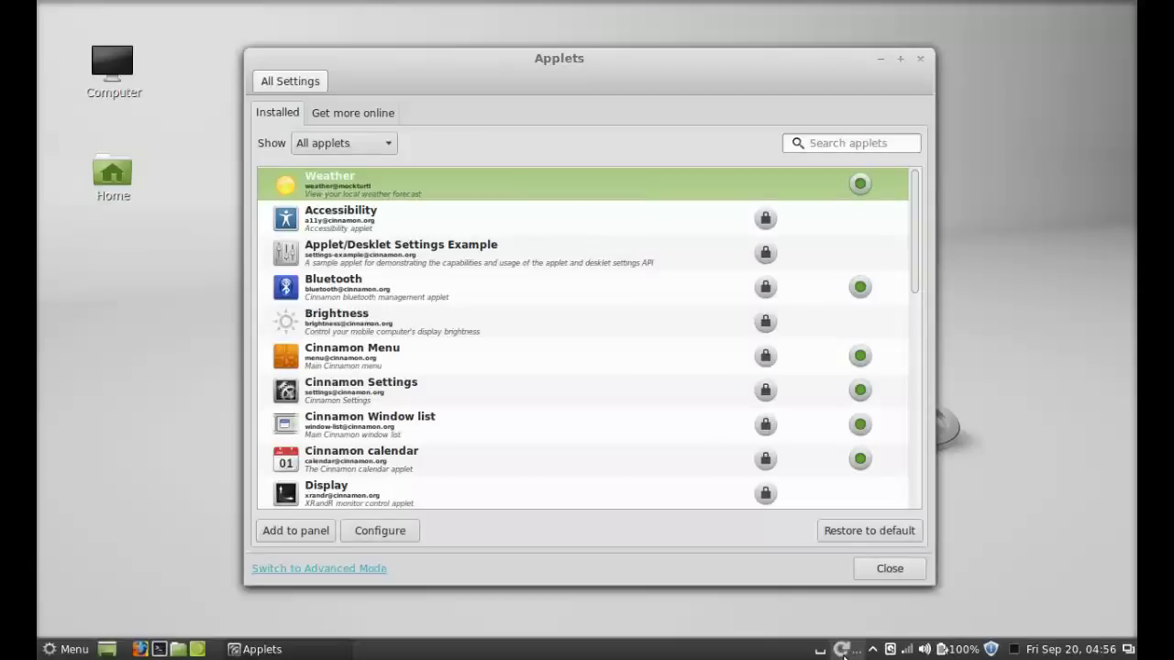
{"action": "left_click", "coordinate": [843, 651]}
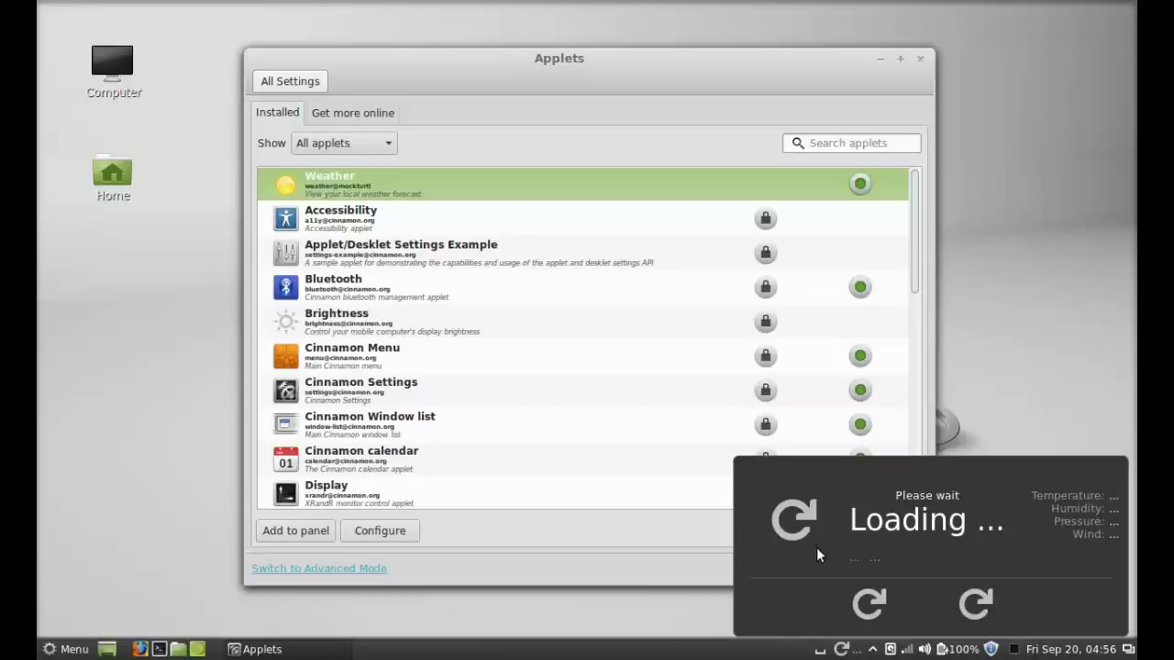
{"action": "left_click", "coordinate": [1015, 337]}
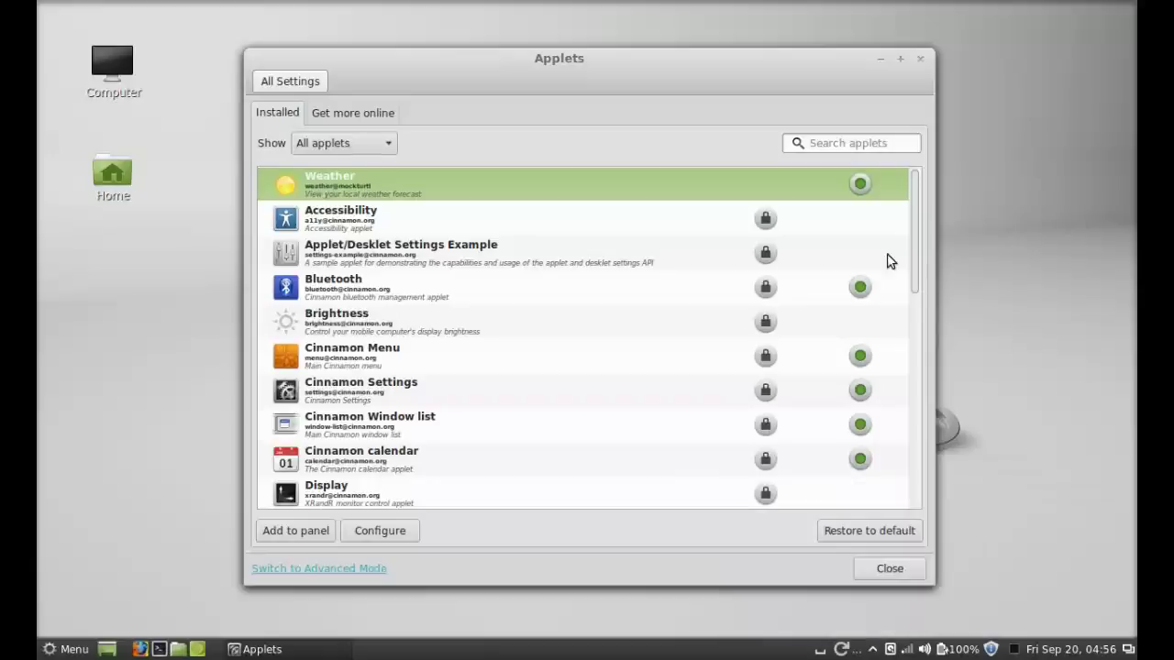
Open the Weather applet's configuration and launch the web page for looking up its WOEID.
{"action": "right_click", "coordinate": [691, 183]}
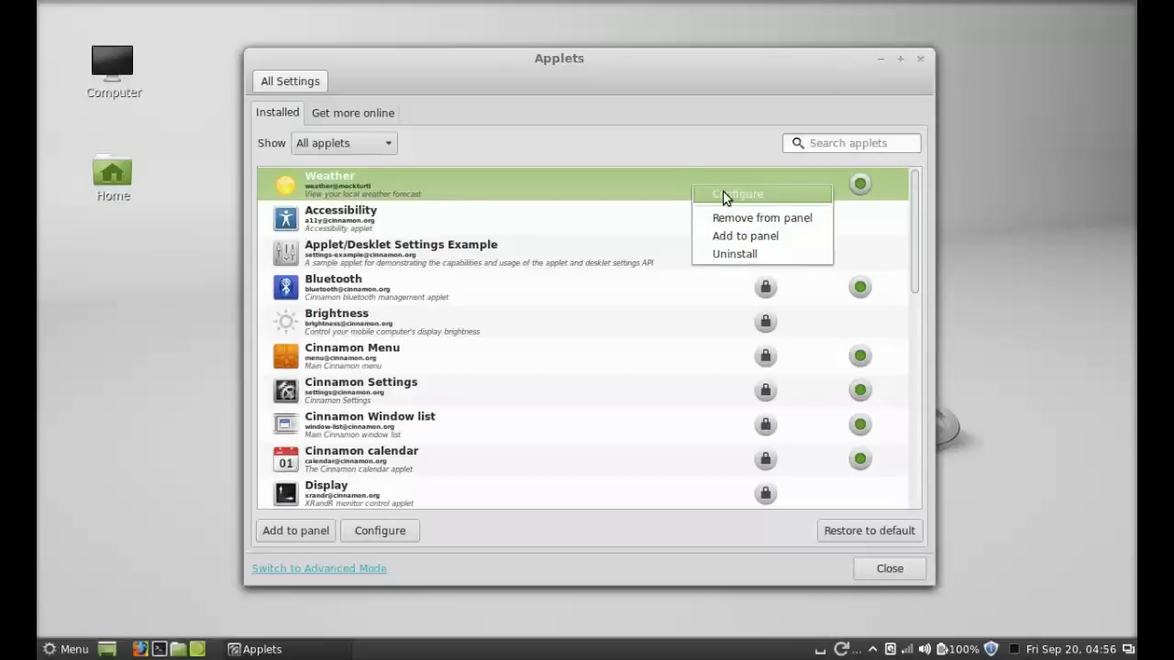
{"action": "left_click", "coordinate": [723, 191]}
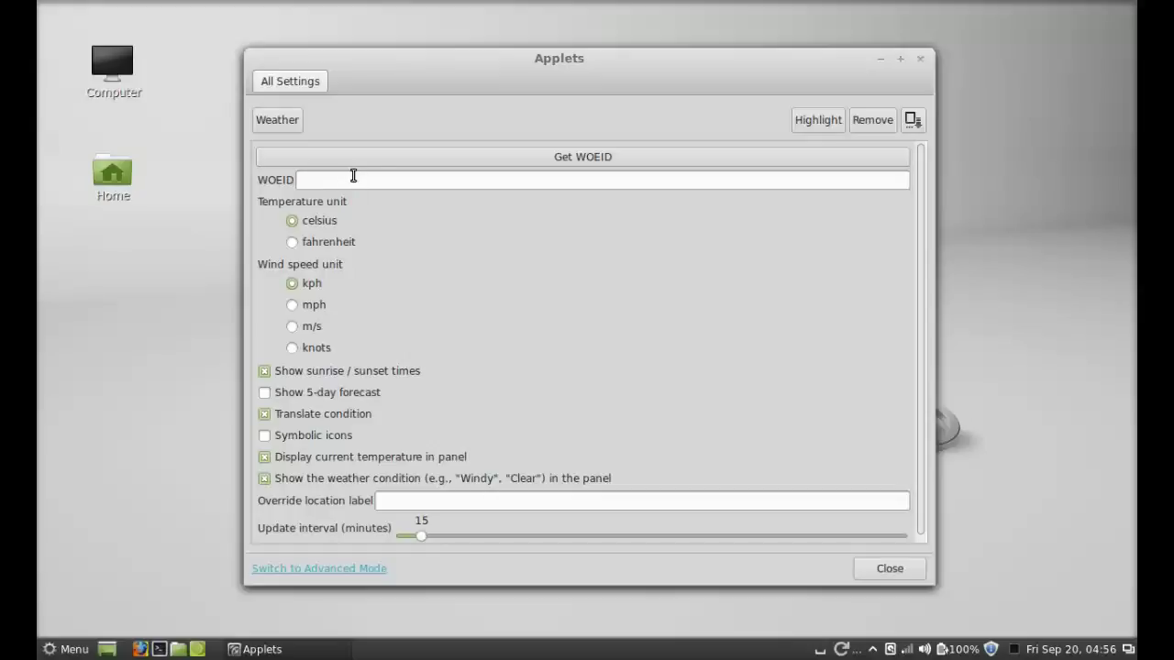
{"action": "left_click", "coordinate": [381, 180]}
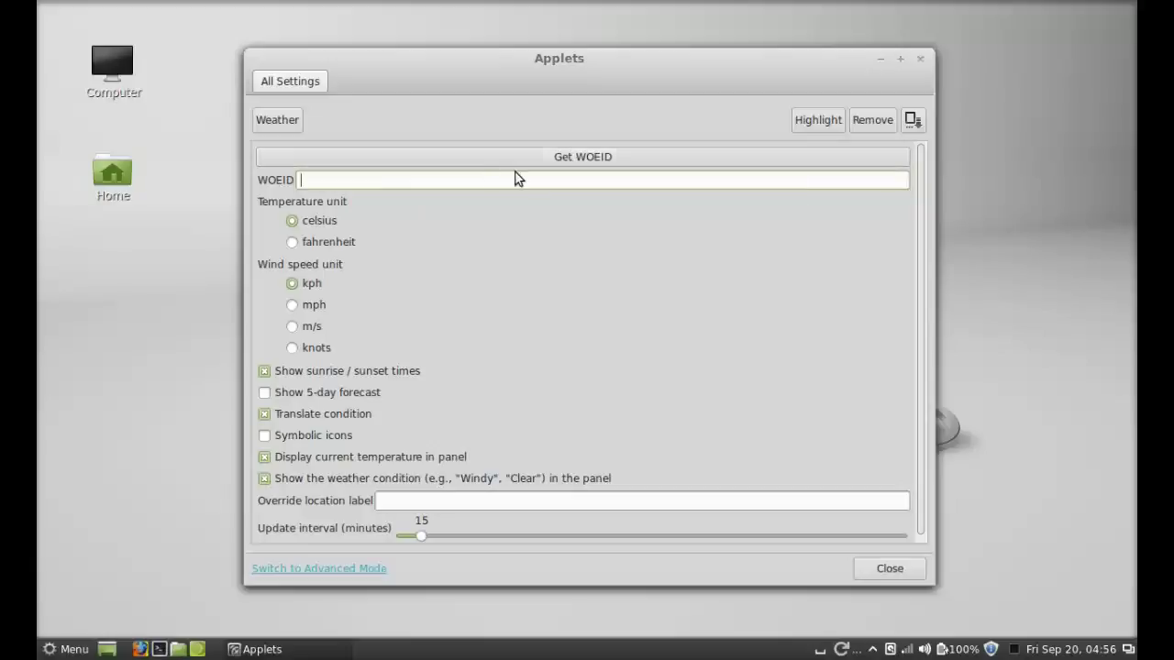
{"action": "left_click", "coordinate": [587, 163]}
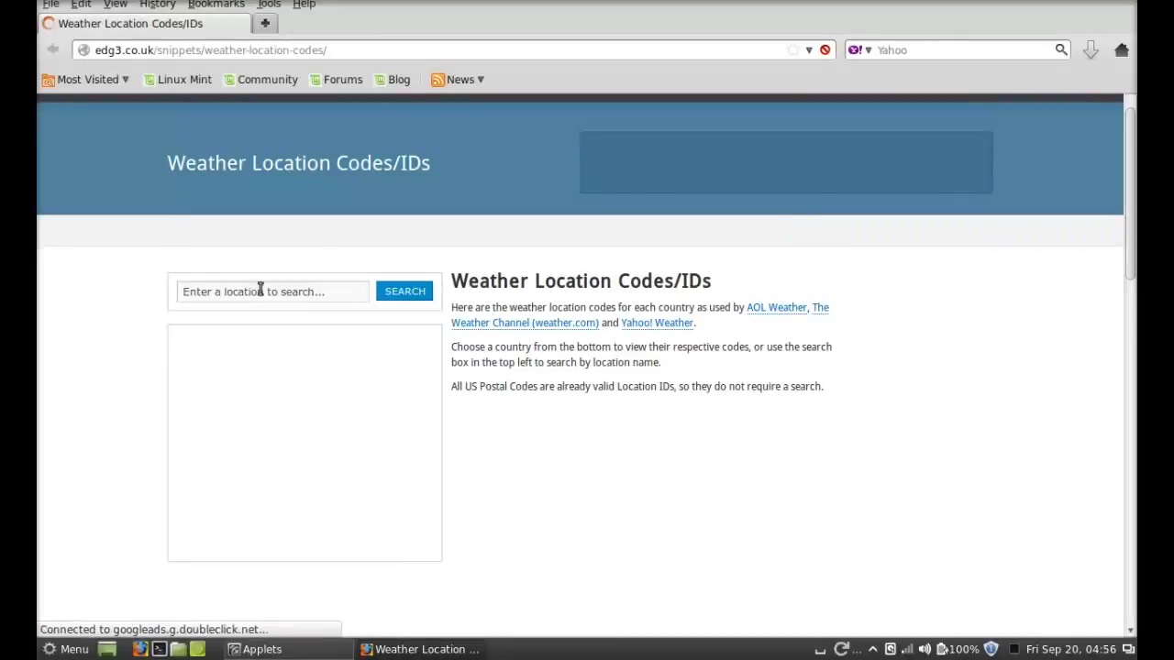
Search the weather location codes for chennai and copy the code INXX0202.
{"action": "left_click", "coordinate": [227, 290]}
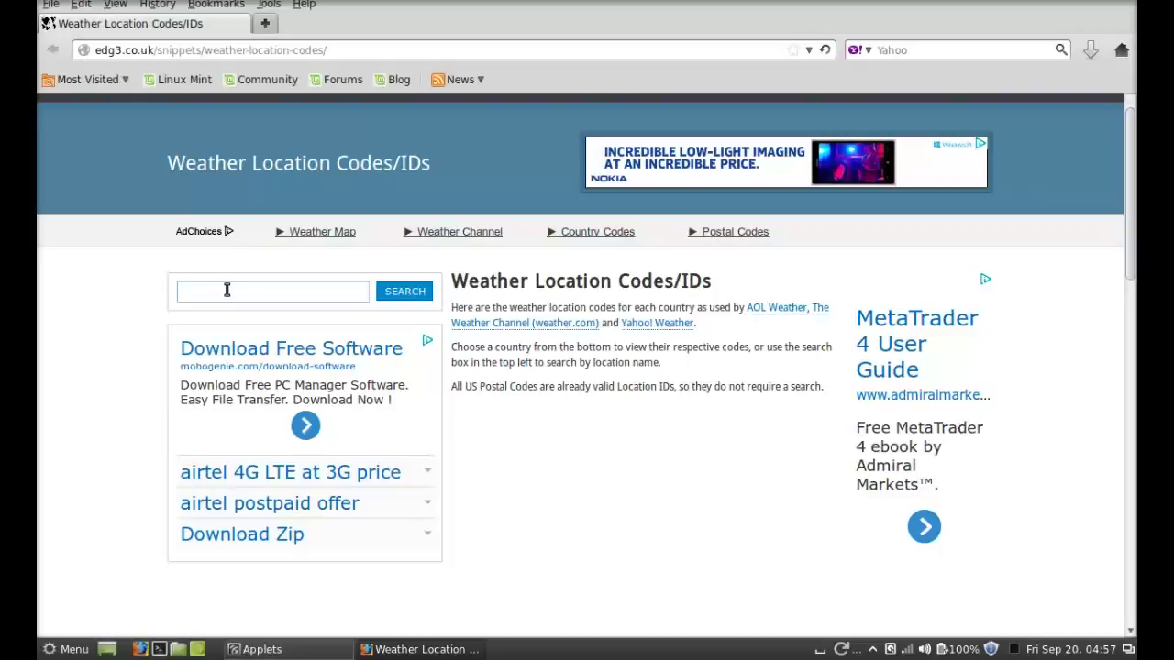
{"action": "type", "text": "ch"}
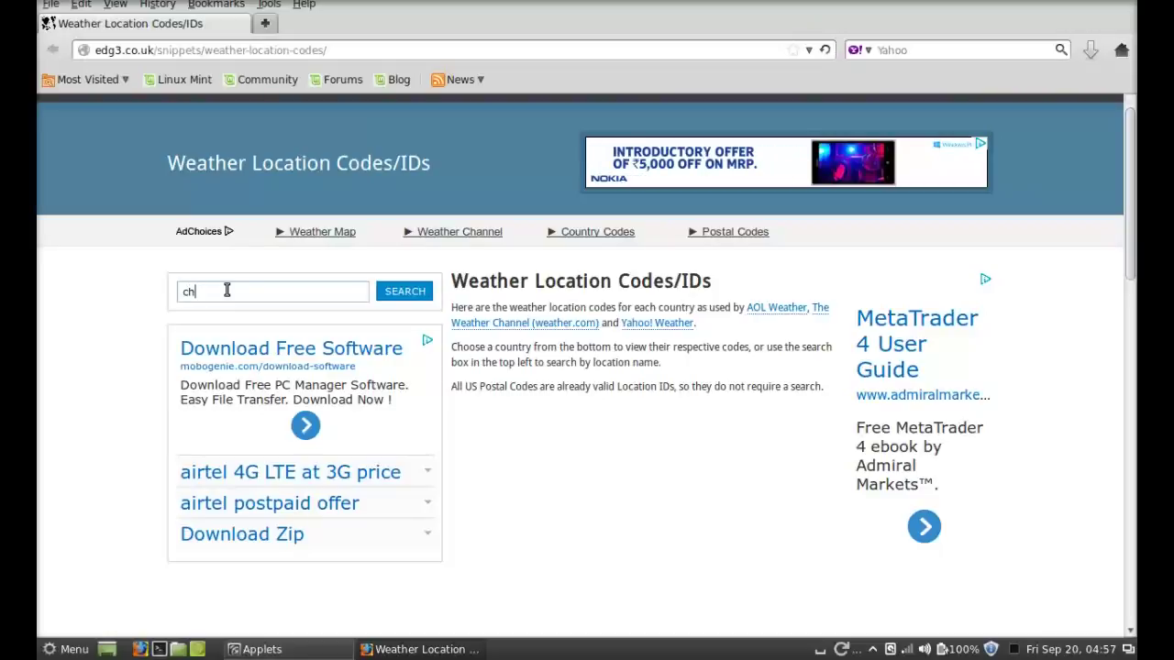
{"action": "type", "text": "ennai"}
{"action": "left_click", "coordinate": [407, 292]}
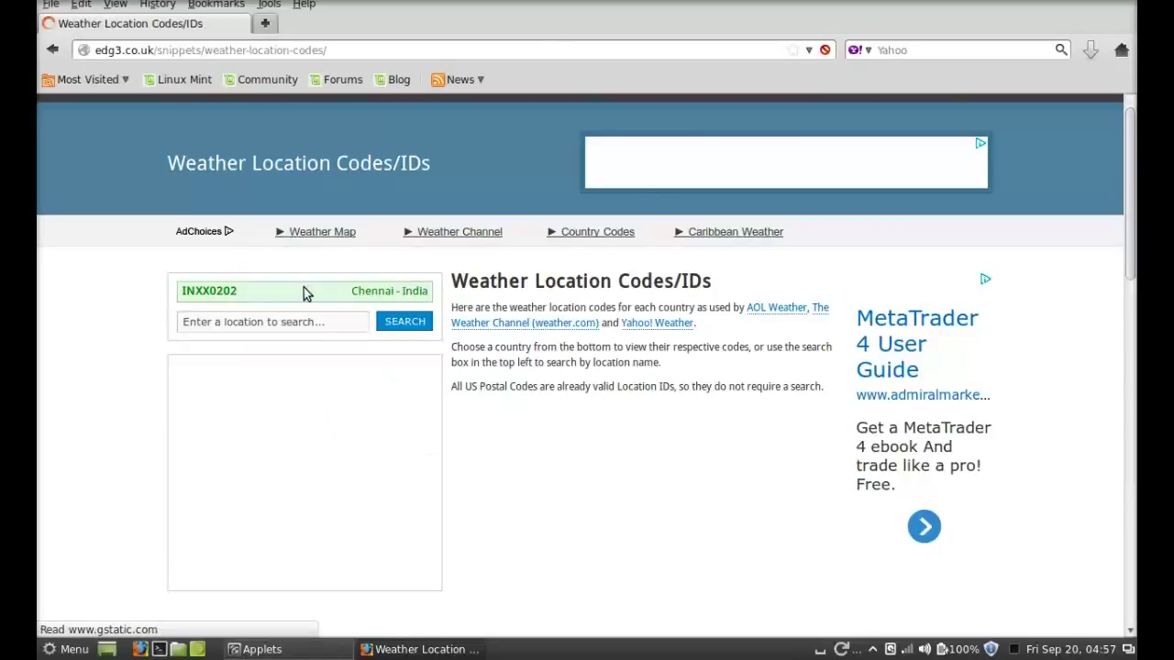
{"action": "double_click", "coordinate": [243, 293]}
{"action": "key", "text": "ctrl+c"}
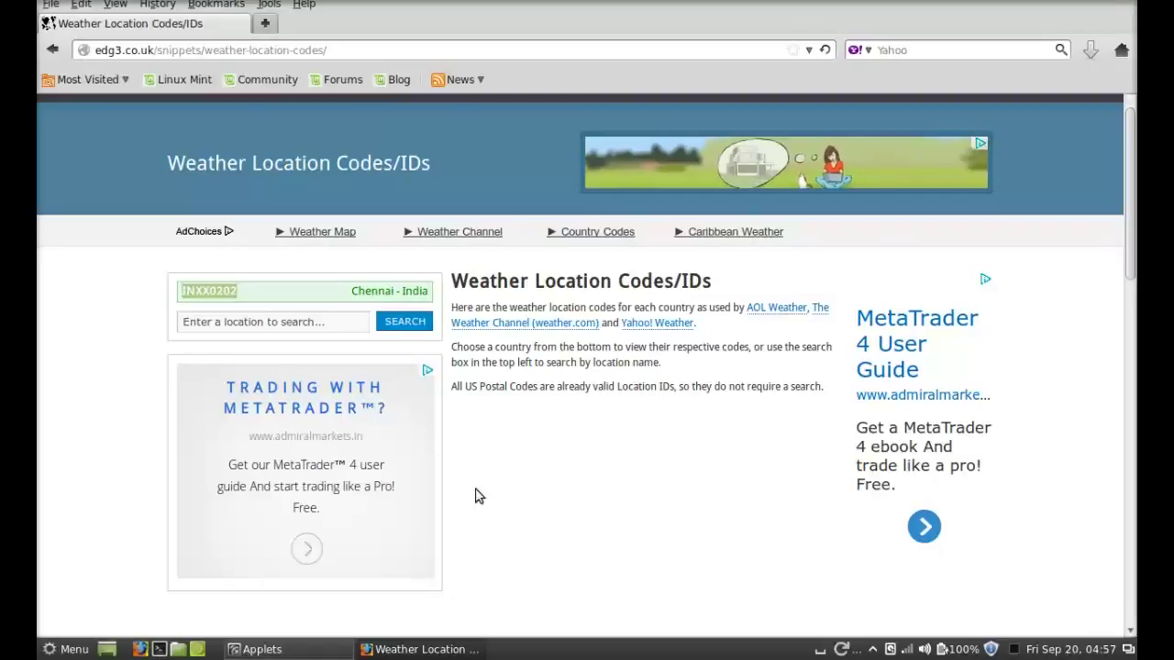
Return to the Weather applet's settings and paste INXX0202 as the WOEID.
{"action": "left_click", "coordinate": [378, 653]}
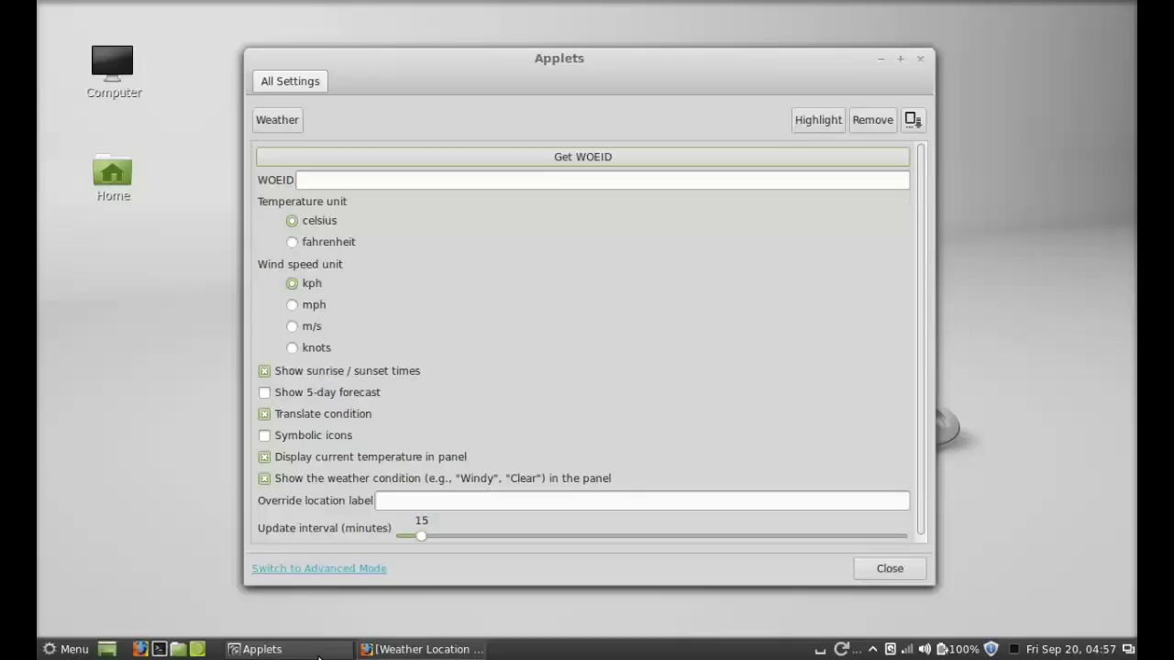
{"action": "left_click", "coordinate": [312, 651]}
{"action": "left_click", "coordinate": [318, 653]}
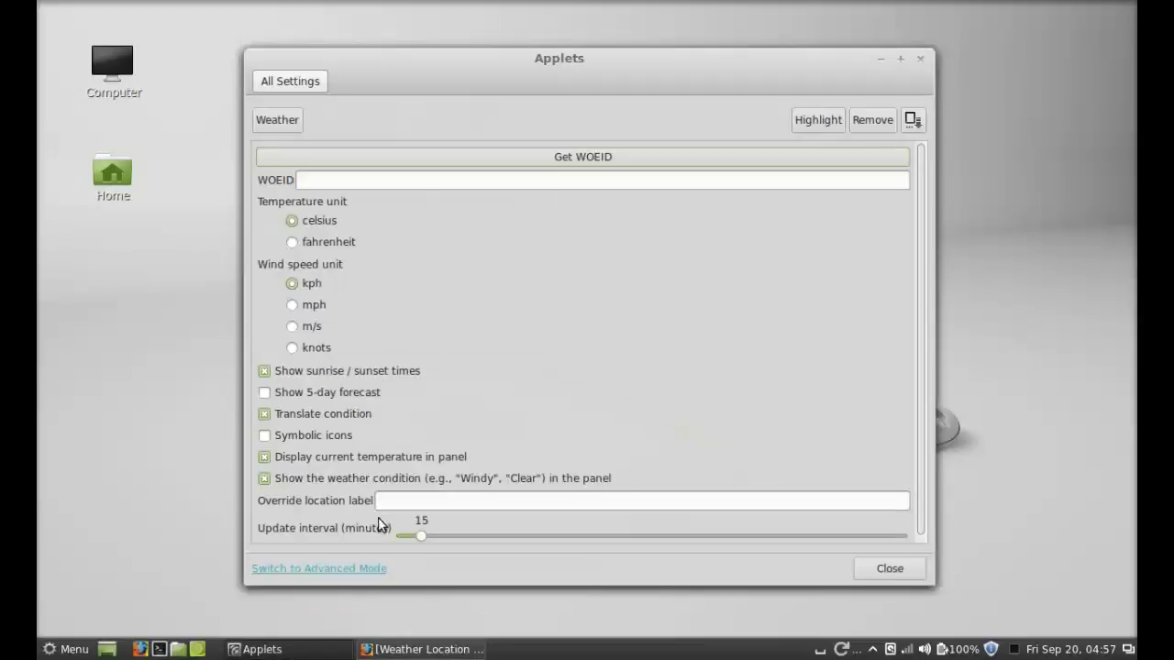
{"action": "right_click", "coordinate": [402, 179]}
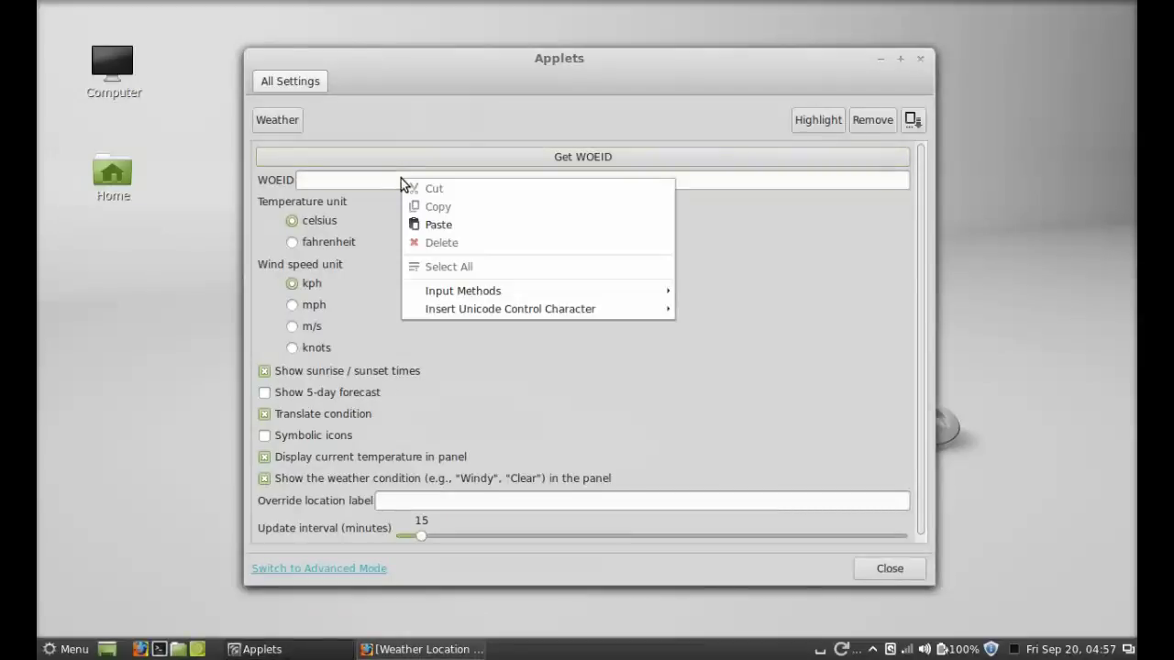
{"action": "left_click", "coordinate": [448, 228]}
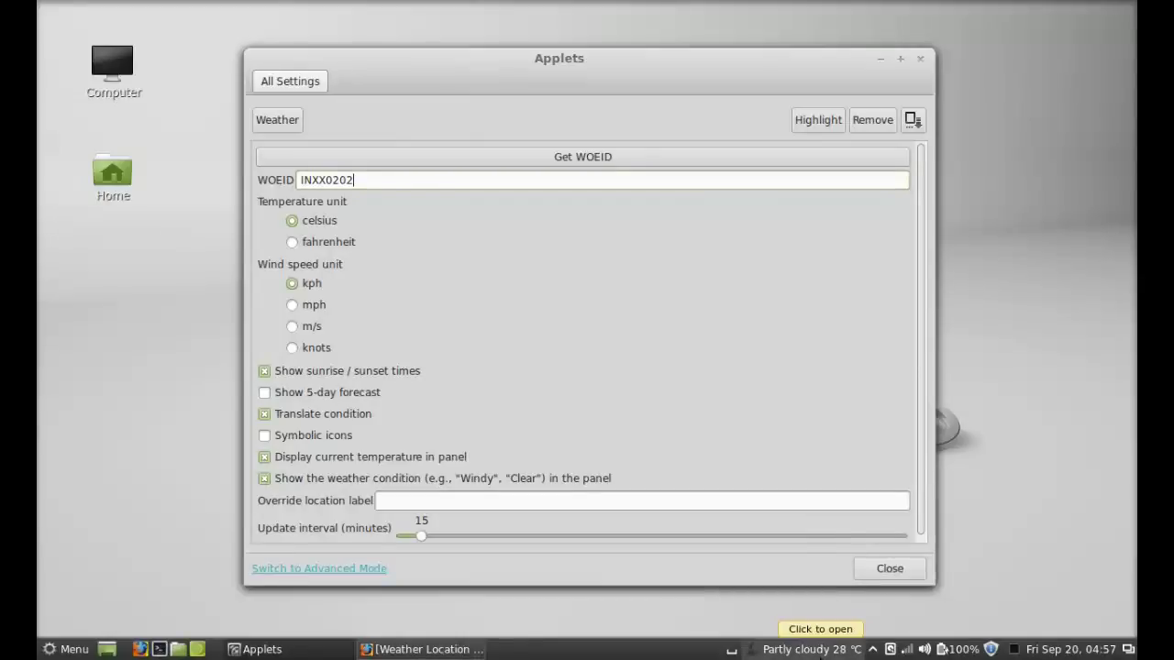
View the weather forecast from the panel applet and close the Applets settings window.
{"action": "left_click", "coordinate": [820, 651]}
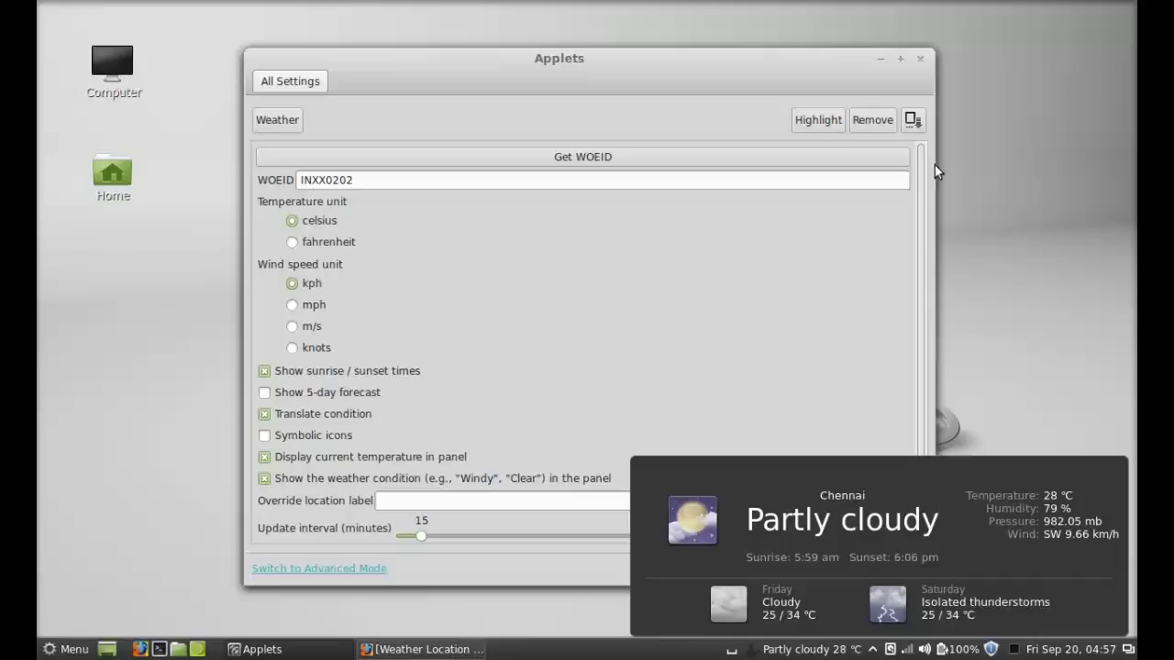
{"action": "left_click", "coordinate": [920, 59]}
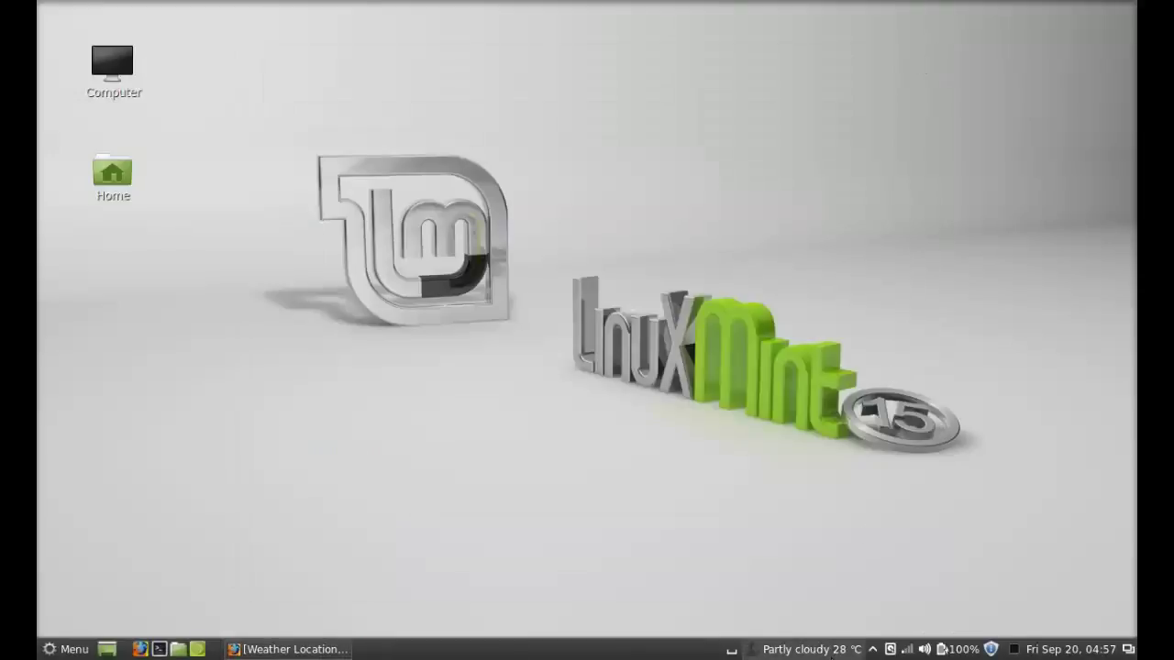
{"action": "left_click", "coordinate": [831, 649]}
{"action": "left_click", "coordinate": [831, 649]}
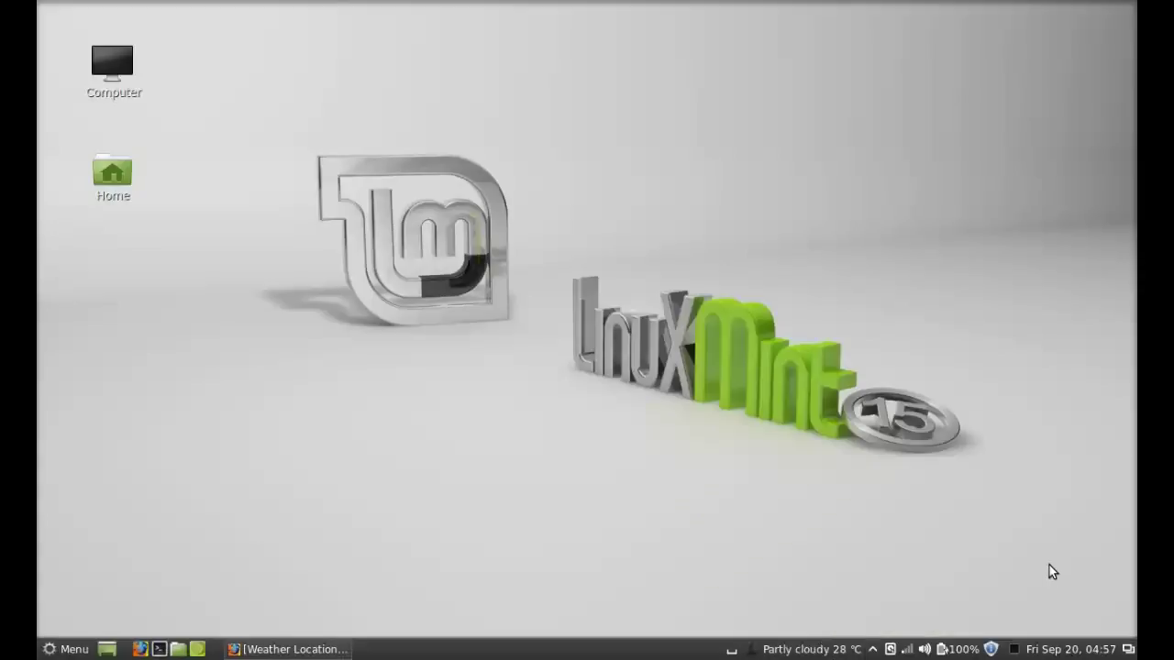